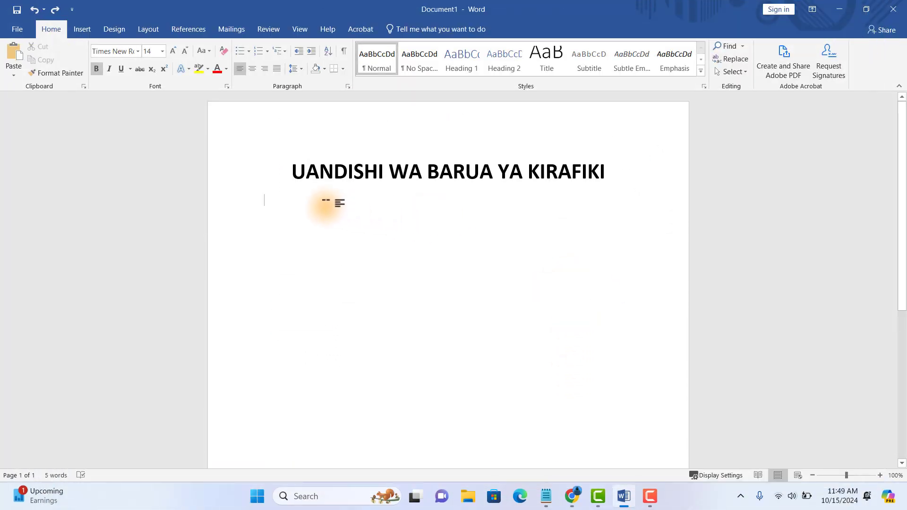
# - Delete the 'UANDISHI WA BARUA YA KIRAFIKI' heading and set up a right-aligned, non-bold 24 pt Times New Roman line
pyautogui.moveTo(616, 170); pyautogui.dragTo(328, 184)
pyautogui.press('Delete')
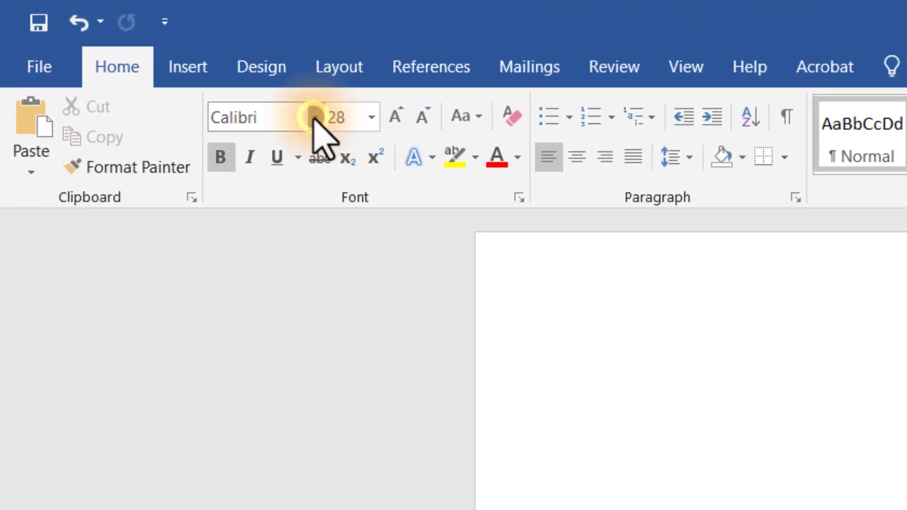
pyautogui.click(314, 117)
pyautogui.press('Escape')
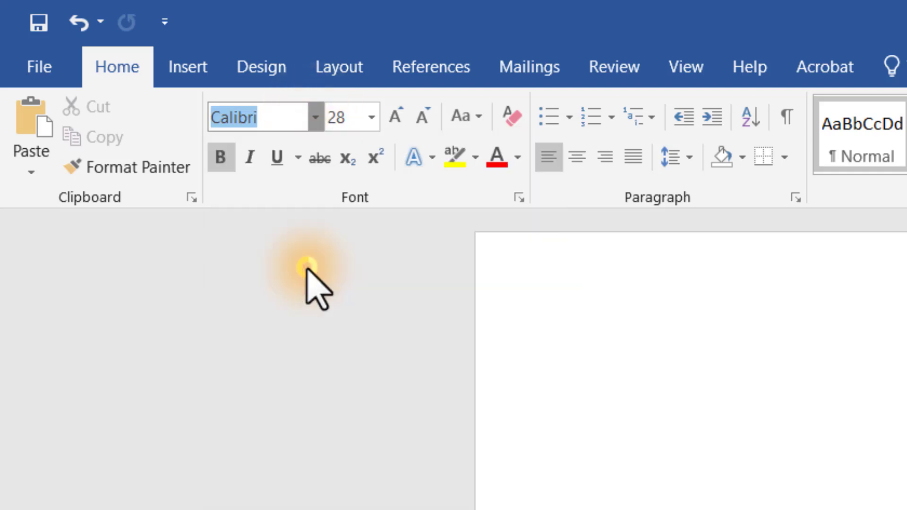
pyautogui.click(307, 267)
pyautogui.click(220, 157)
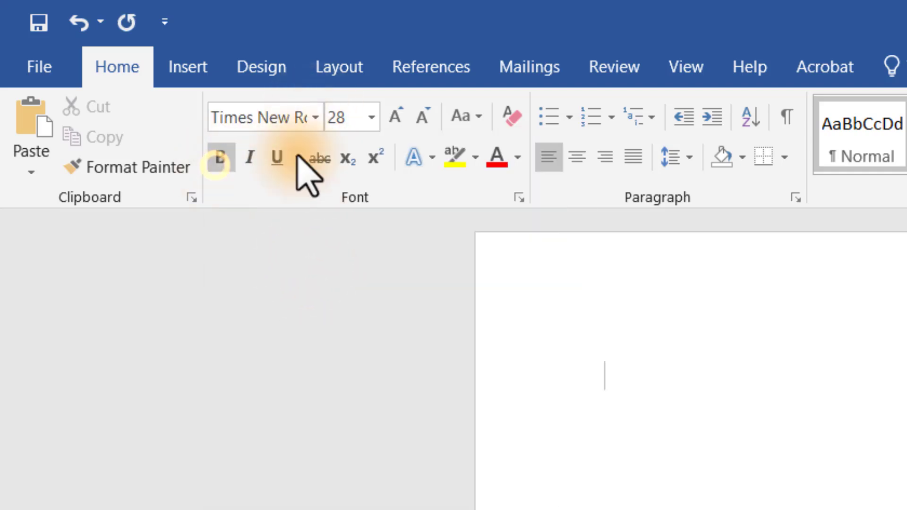
pyautogui.click(371, 118)
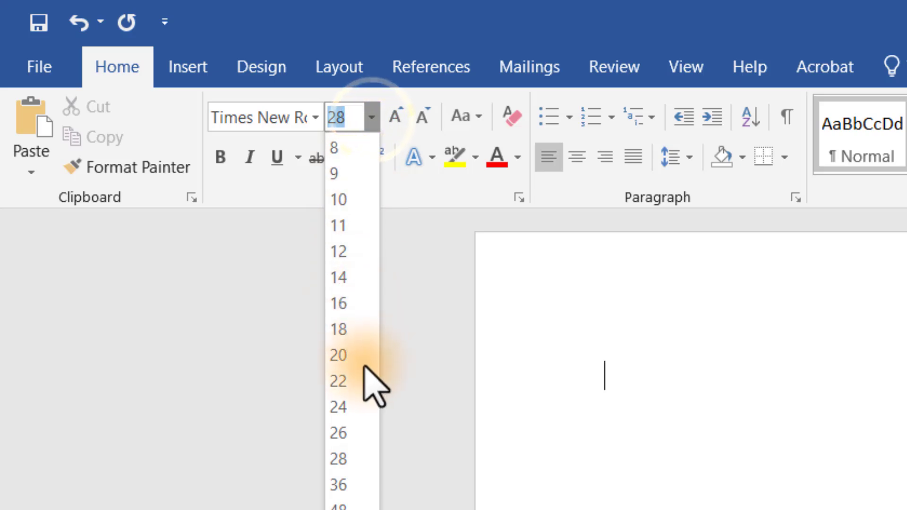
pyautogui.click(343, 406)
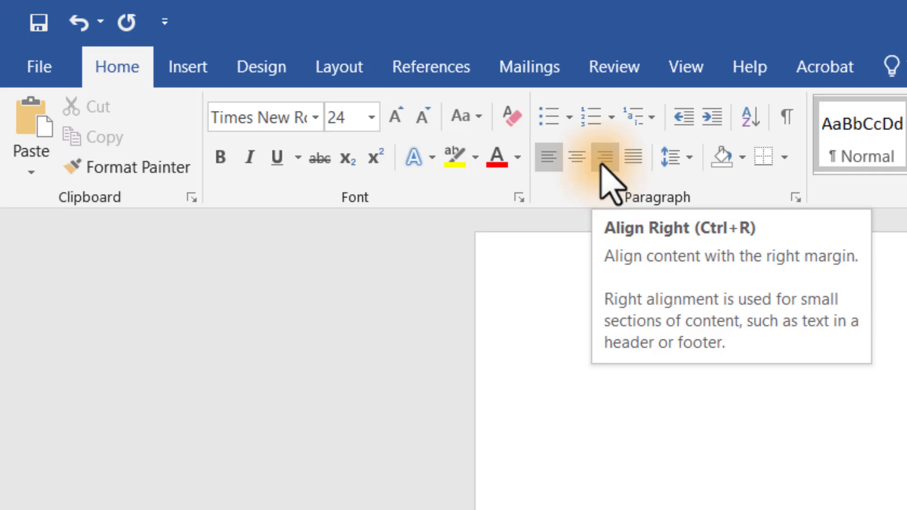
pyautogui.click(604, 158)
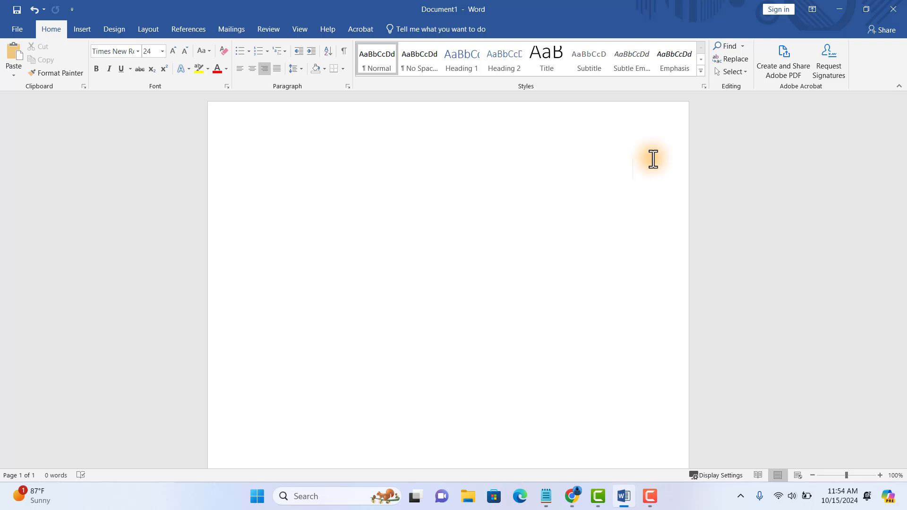
# - Type the address 'Mtaa wa Uhuru, Jiji la Dar es Salaam', fixing the missing space after the comma
pyautogui.write('Mtaa wa U')
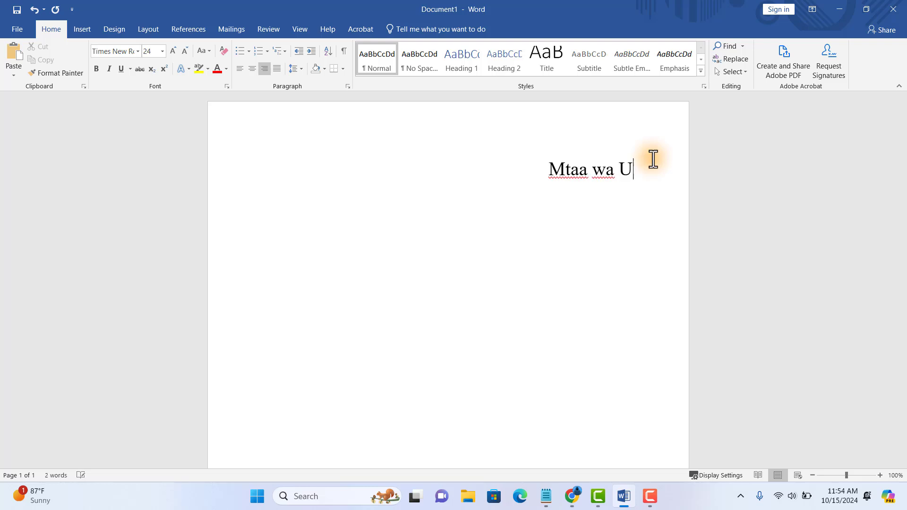
pyautogui.write('huru,')
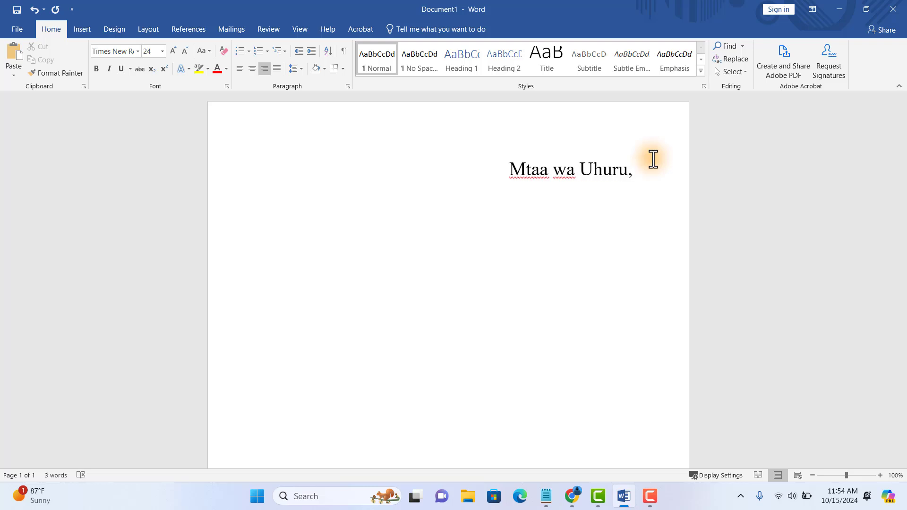
pyautogui.write('Jij')
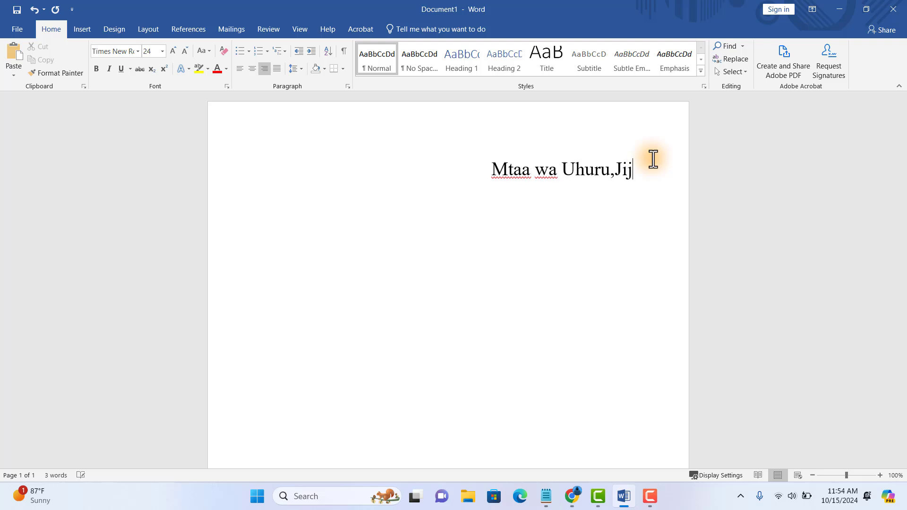
pyautogui.write('i la D')
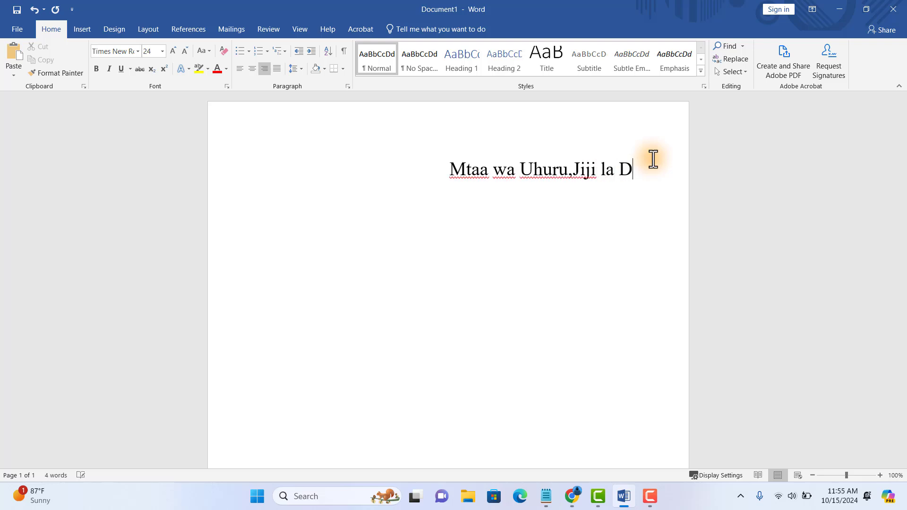
pyautogui.write('ar es Salaam')
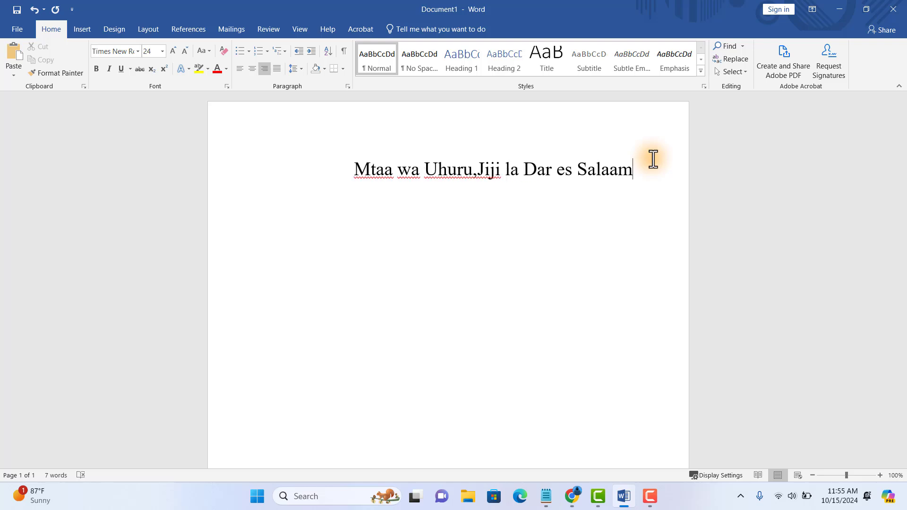
pyautogui.click(476, 170)
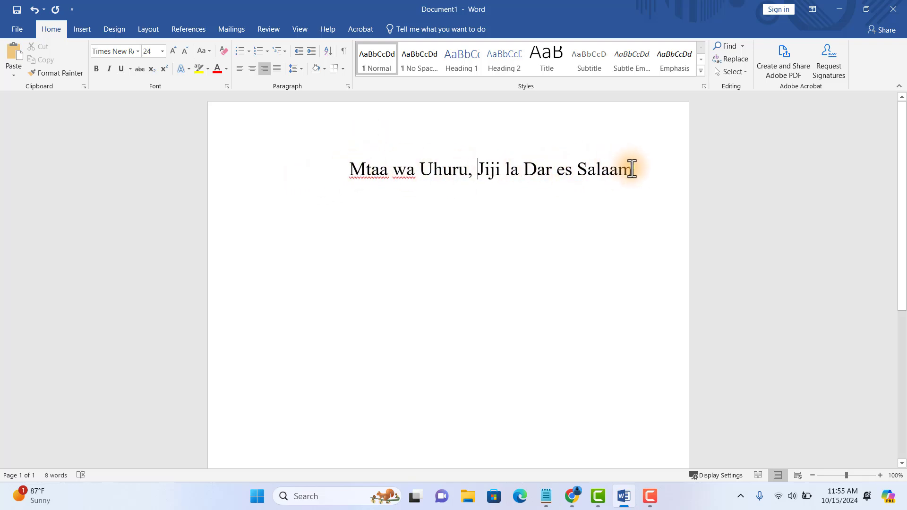
# - Resize the address line to 14 pt and start a new line below it
pyautogui.moveTo(633, 170); pyautogui.dragTo(357, 175)
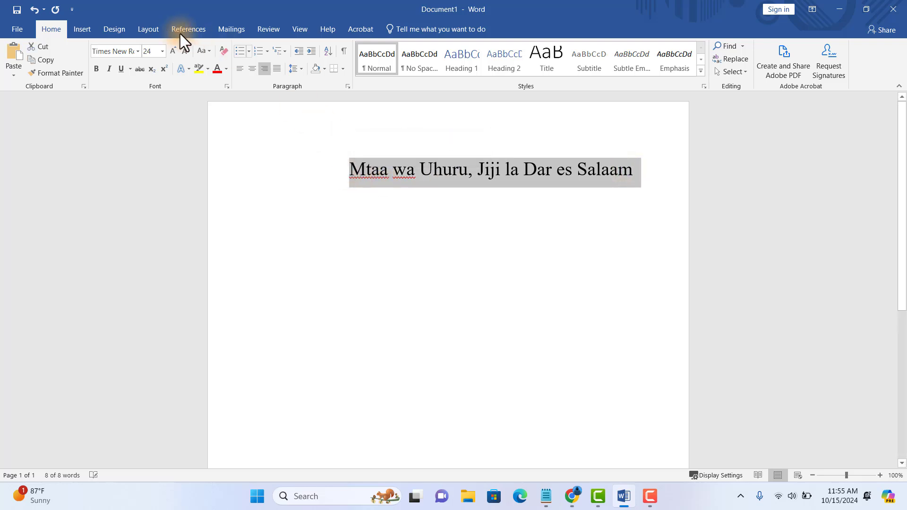
pyautogui.click(162, 53)
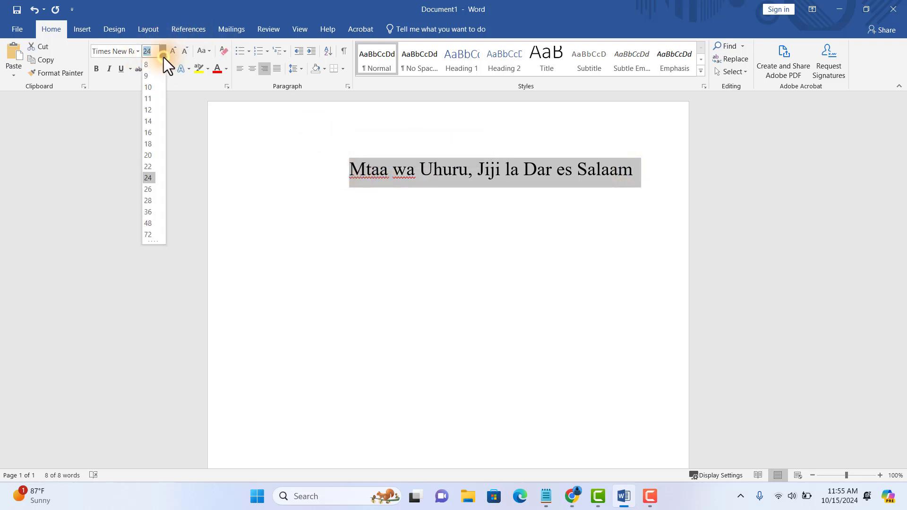
pyautogui.click(149, 120)
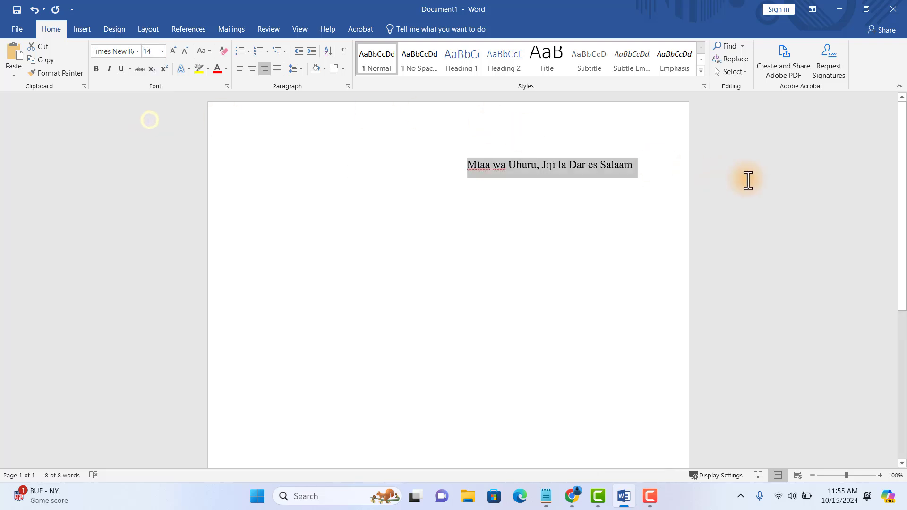
pyautogui.click(643, 170)
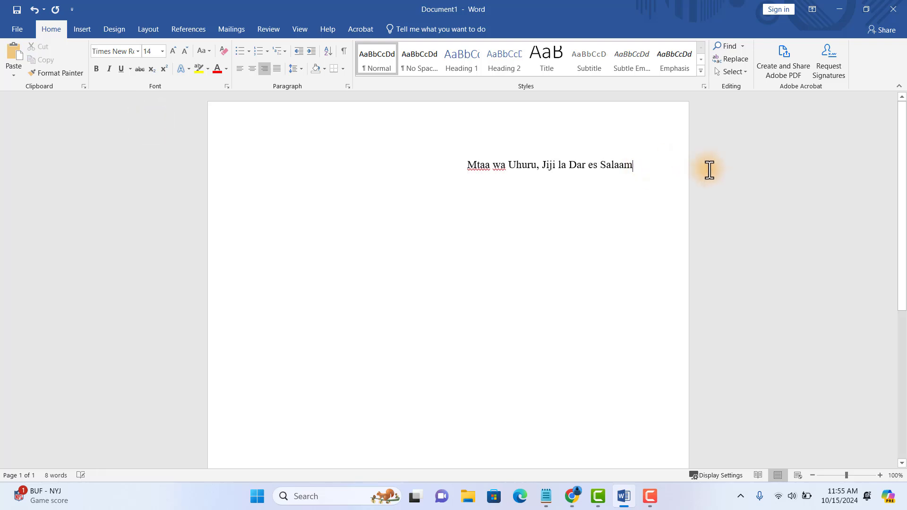
pyautogui.press('Return')
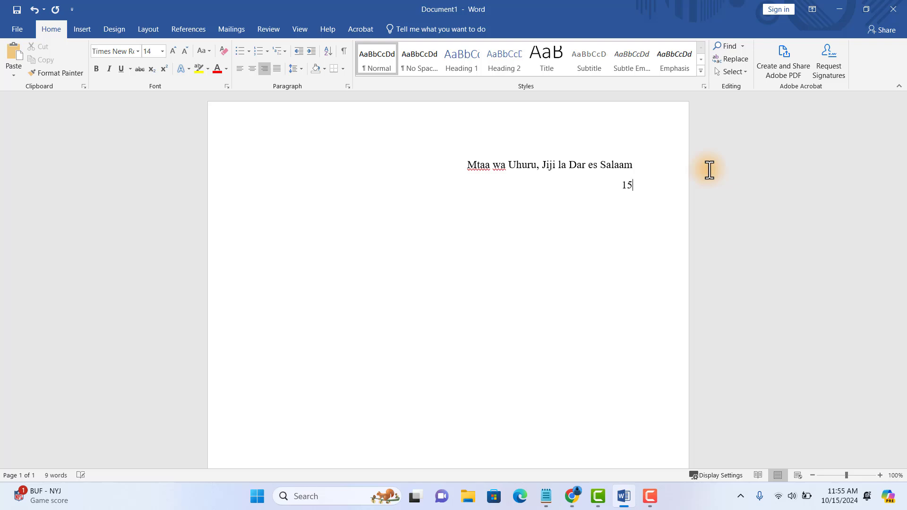
# - Type the date '15 Oktoba 2024' on the line under the address
pyautogui.write('15 Oktoba 20')
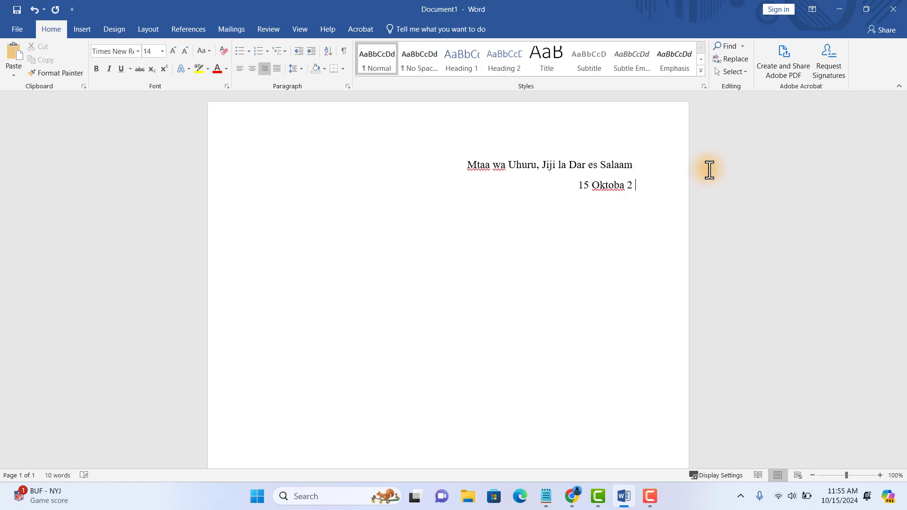
pyautogui.write('24')
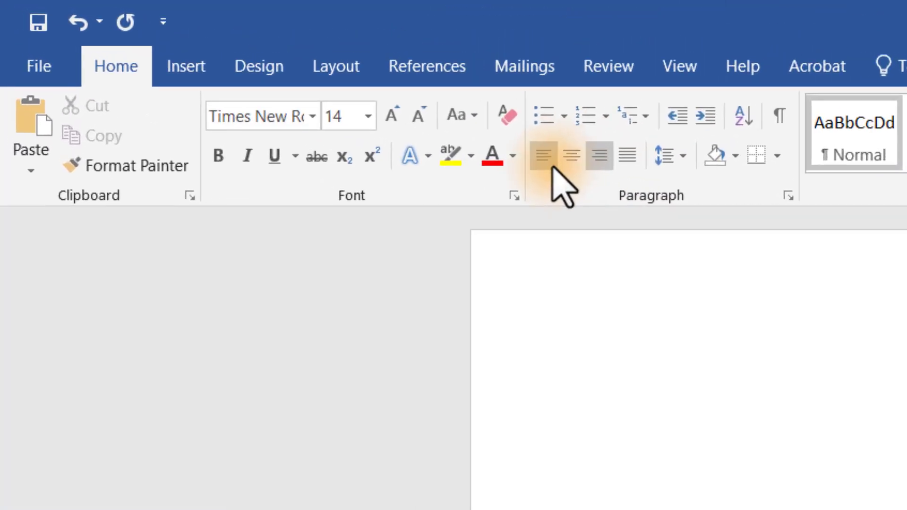
# - Left-align the next line, enter the salutation 'Rafiki Yangu Mpendwa,' and start a new line
pyautogui.click(548, 158)
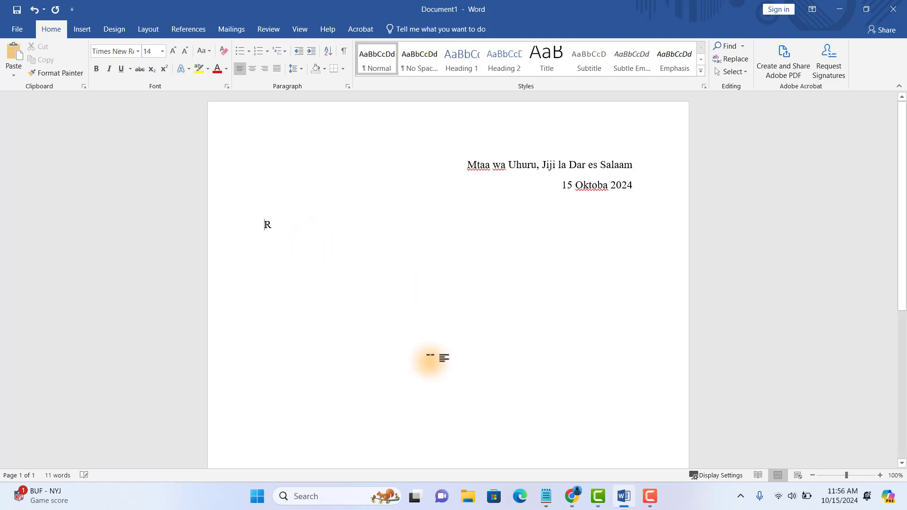
pyautogui.write('afiki ')
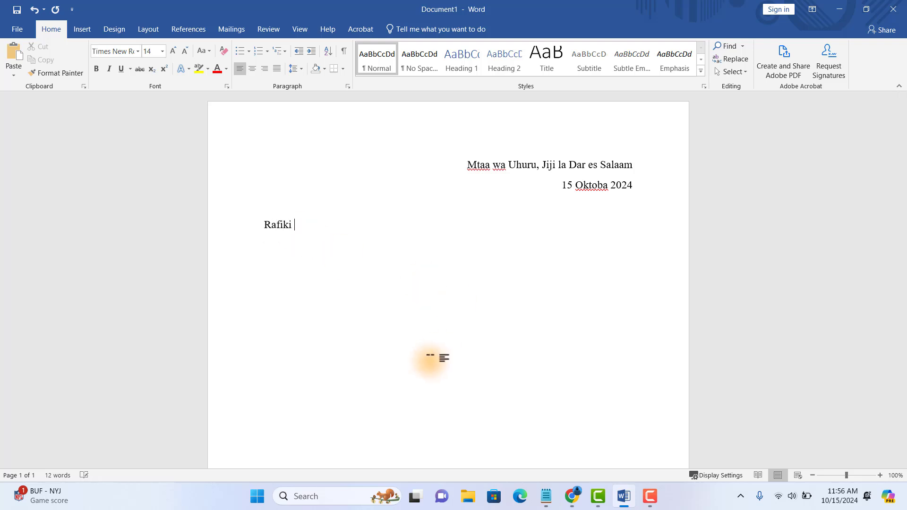
pyautogui.write('Yangu Mpend')
pyautogui.write('wa,')
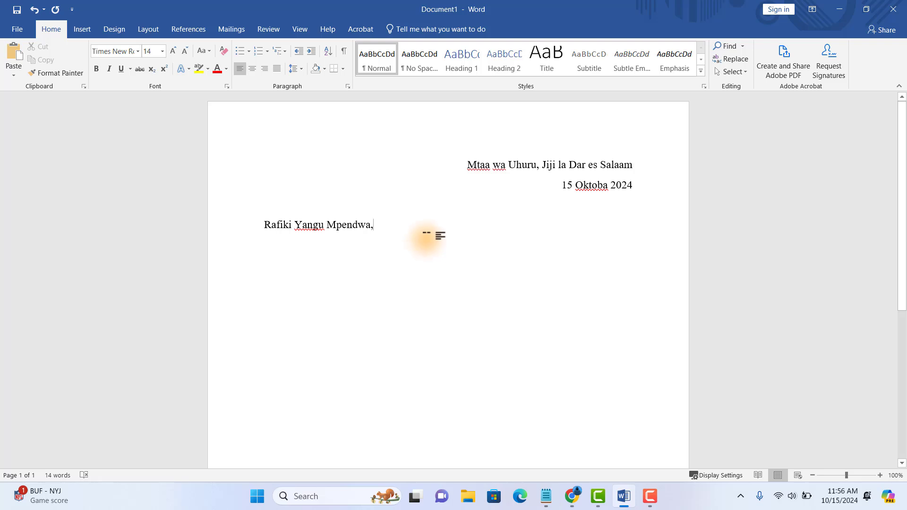
pyautogui.press('Return')
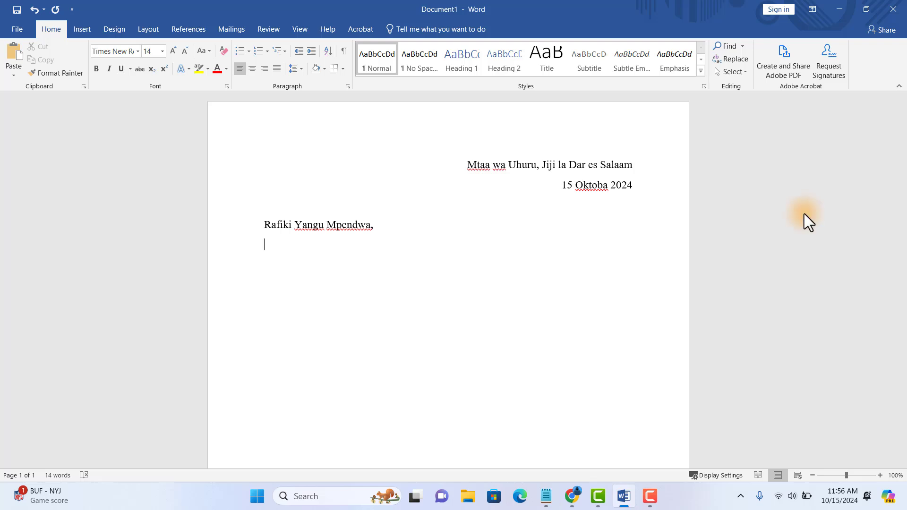
# - Type 'Habari za leo Rafiki yangu mpendwa,' under the salutation and start a new line
pyautogui.write('H')
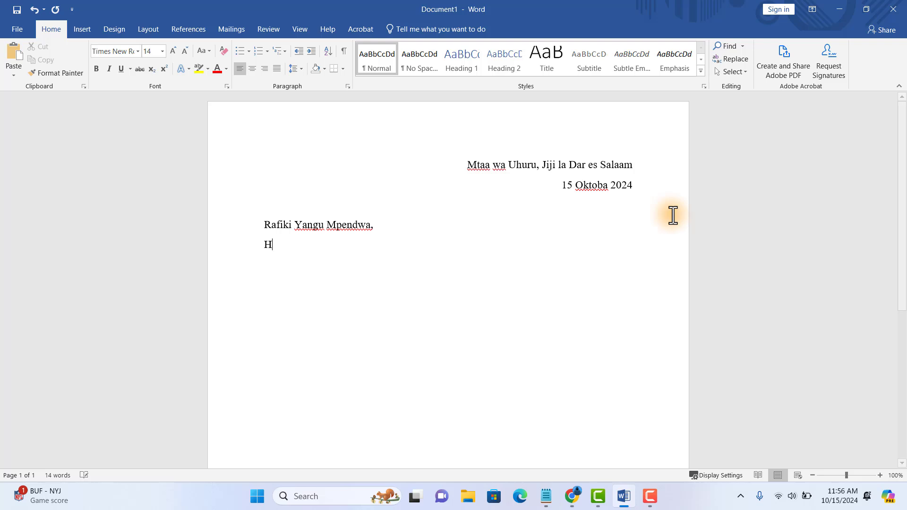
pyautogui.write('abari ')
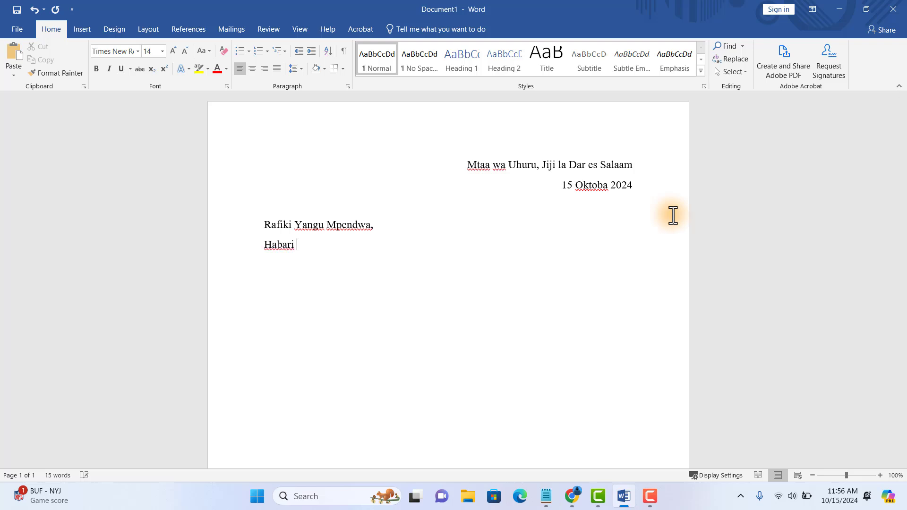
pyautogui.write('za leo Rafiki yangu mpendwa')
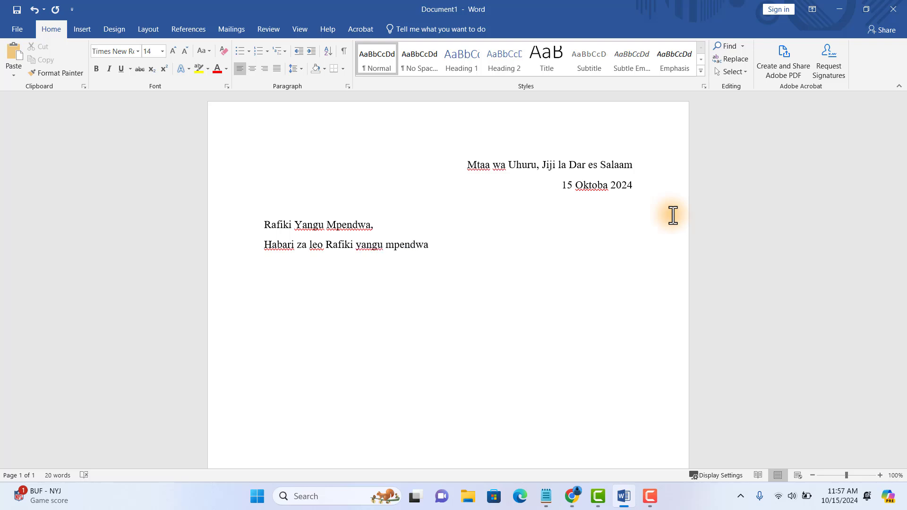
pyautogui.write(',')
pyautogui.press('Return')
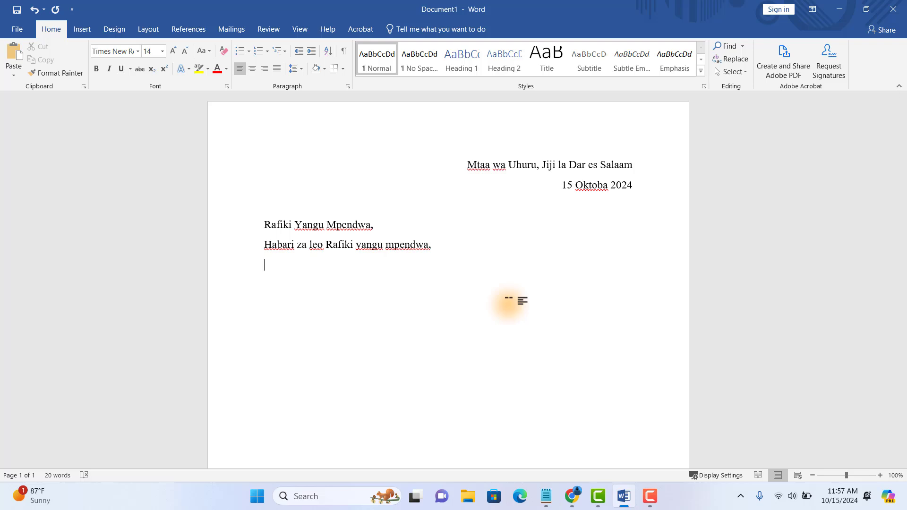
# - Type the body paragraph from 'Natumai uko sala…' to '…kubadilishana mawazo.' and start a new paragraph
pyautogui.write('Natumai uko sala')
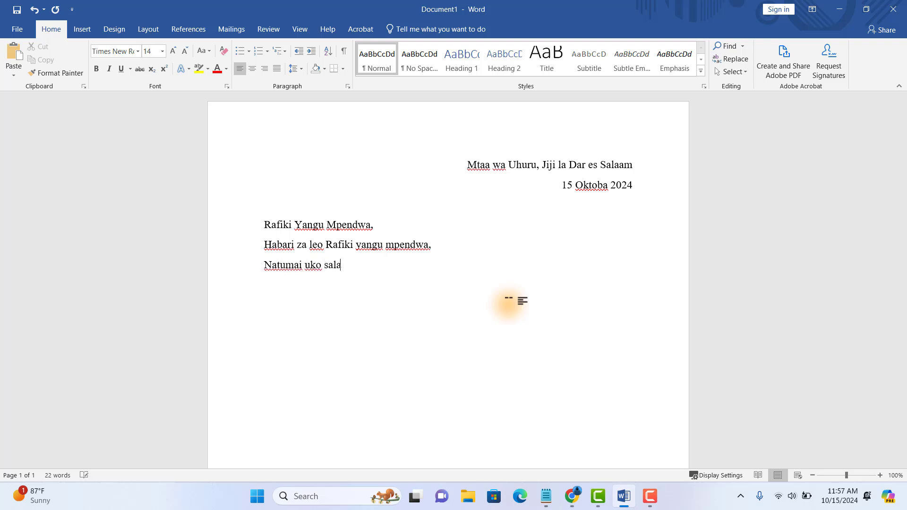
pyautogui.write(' na unaendele')
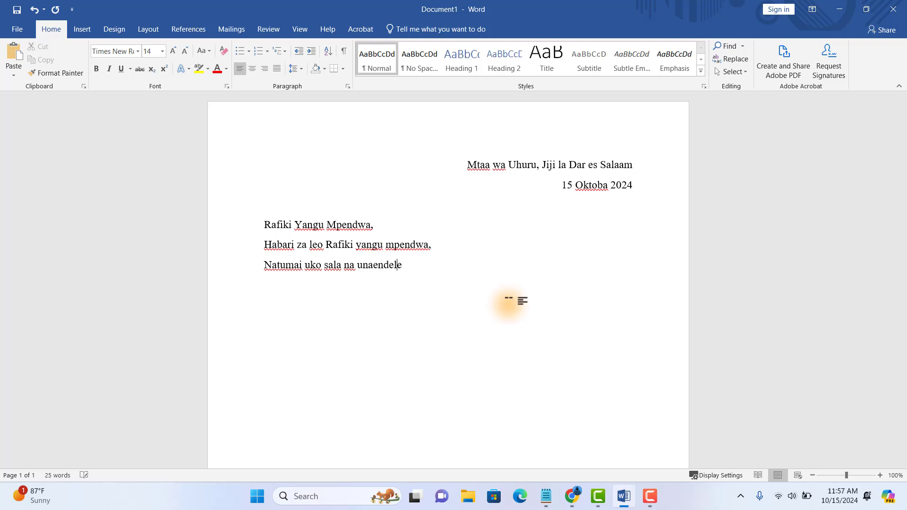
pyautogui.write('a vizuri na shughuli zako za kila')
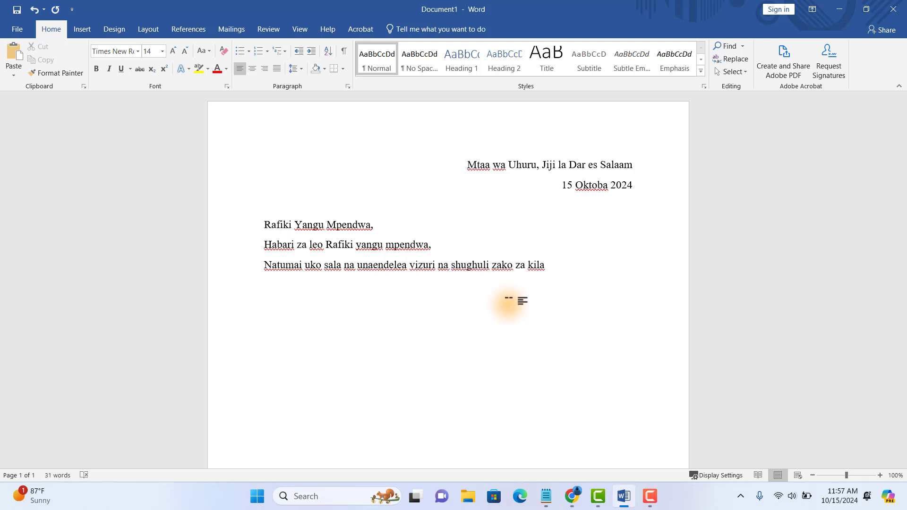
pyautogui.write(' siku. Nilikuwa nataka tu kukusalimia ')
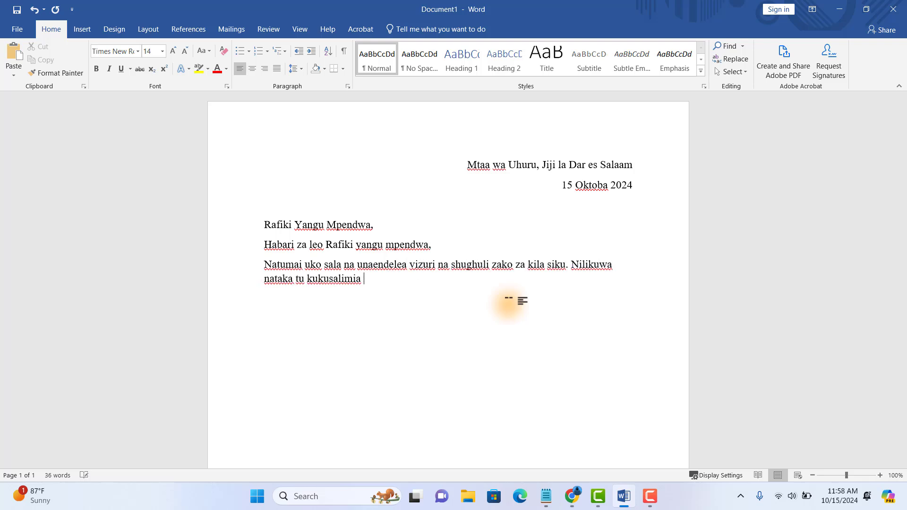
pyautogui.write('na kukushirikisha habari kwamba nitakuja kutemb')
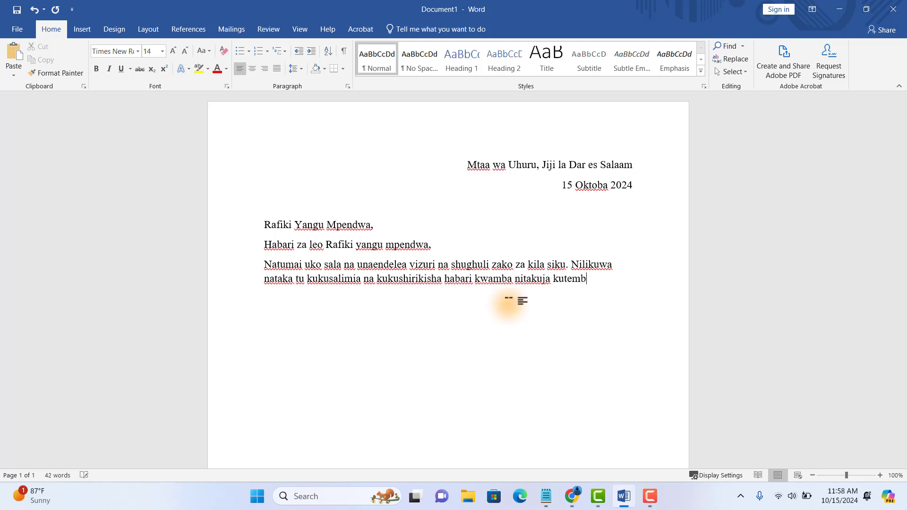
pyautogui.write('elea eneo lako mwishoni mwa mwezi')
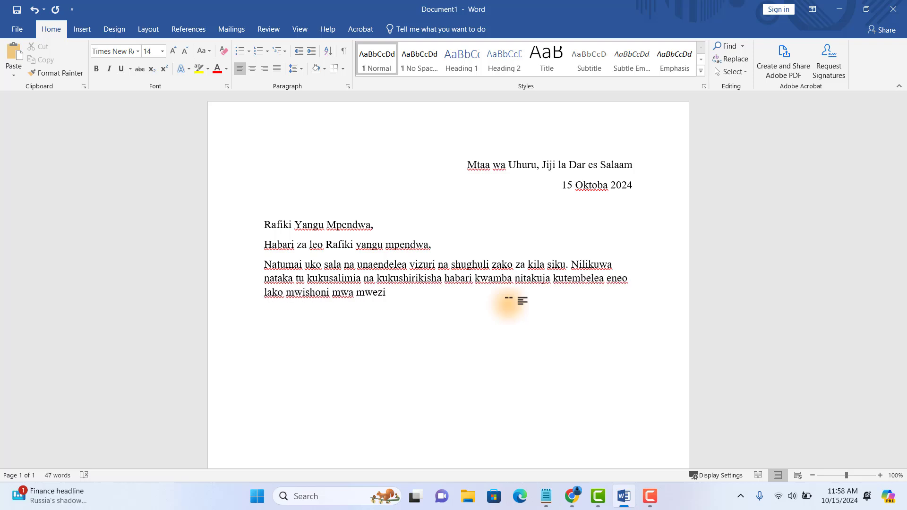
pyautogui.write(' huu. Natumaini tutapata muda mzuri wa kuzungumza na kubadilishana mawazo.')
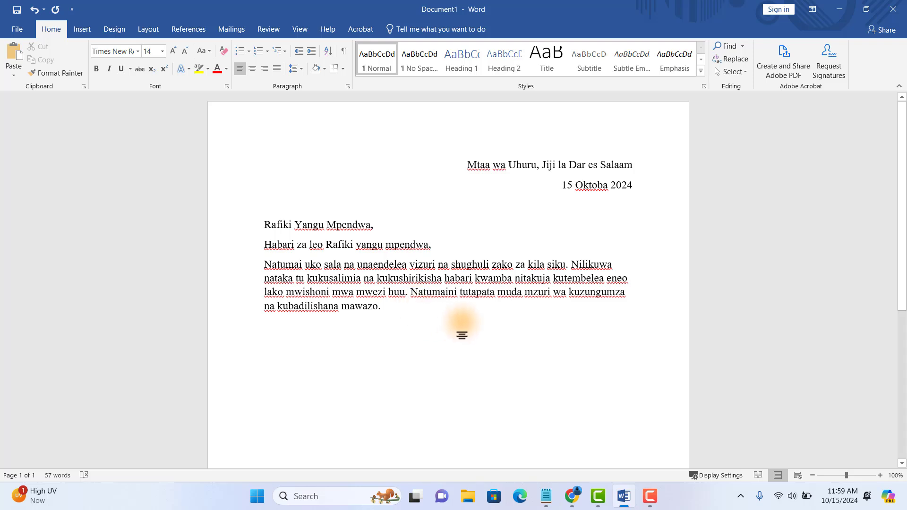
pyautogui.press('Return')
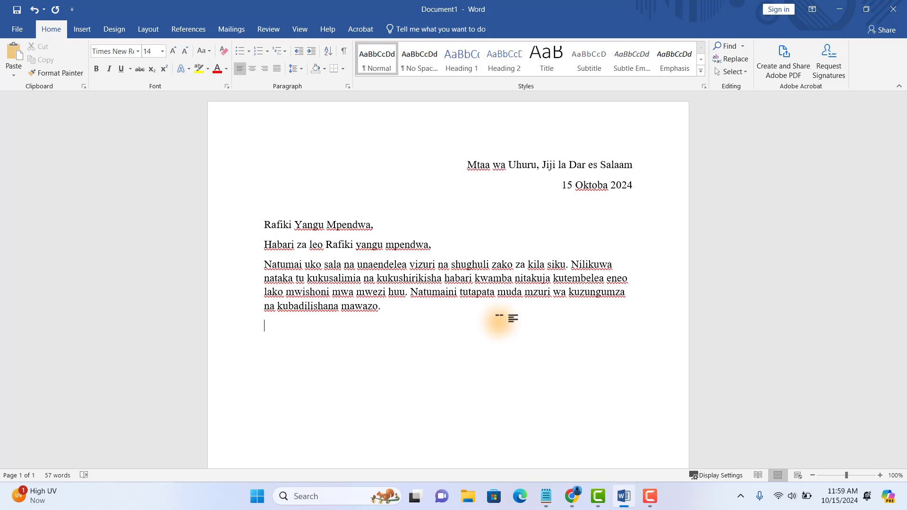
# - Type the farewell 'Nisalimie wote nyumbani. Tutaonana hivi karibuni.', correcting typos along the way
pyautogui.write('Nit')
pyautogui.press('BackSpace')
pyautogui.write('salimie')
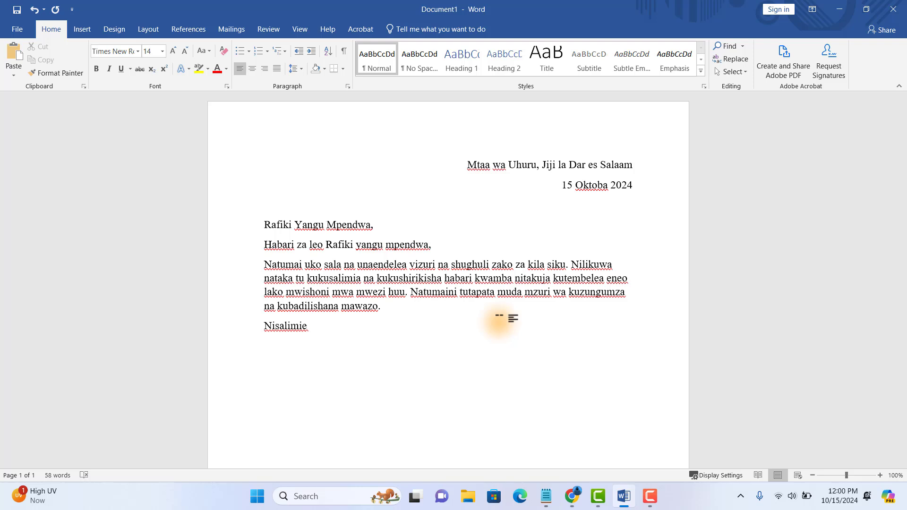
pyautogui.write(' wote nyumba')
pyautogui.press('BackSpace')
pyautogui.write('umbano')
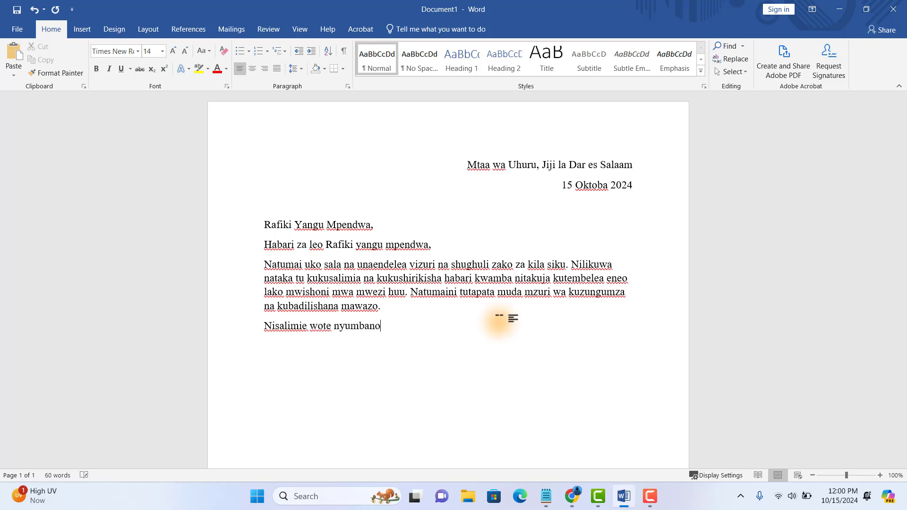
pyautogui.press('BackSpace')
pyautogui.write('i. Tutaonana')
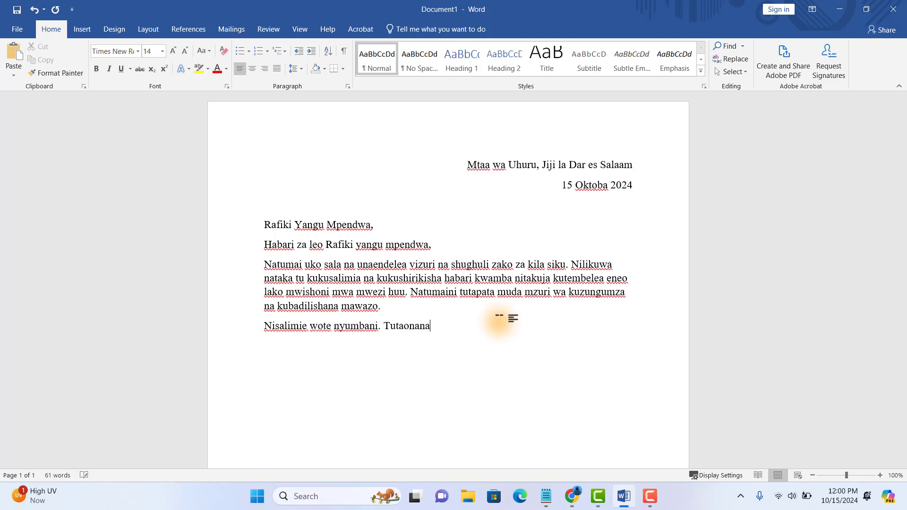
pyautogui.write(' hivi karibuni')
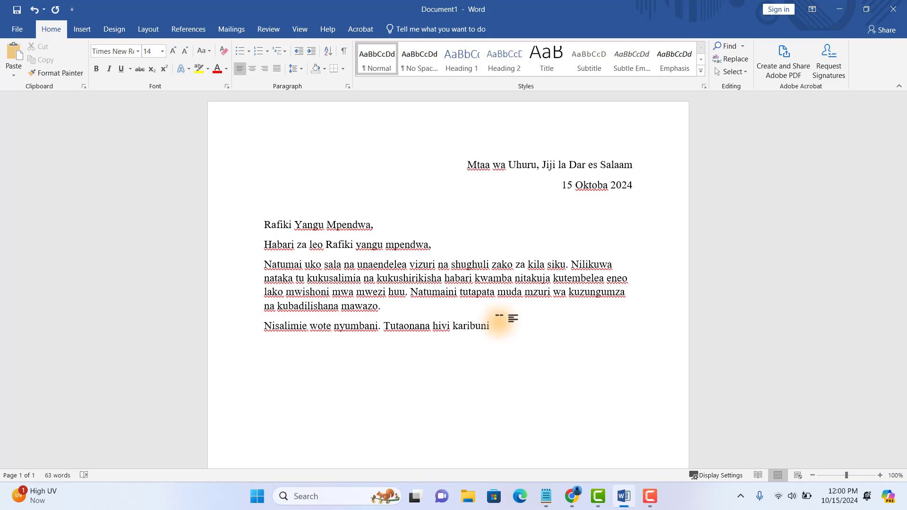
pyautogui.write('.')
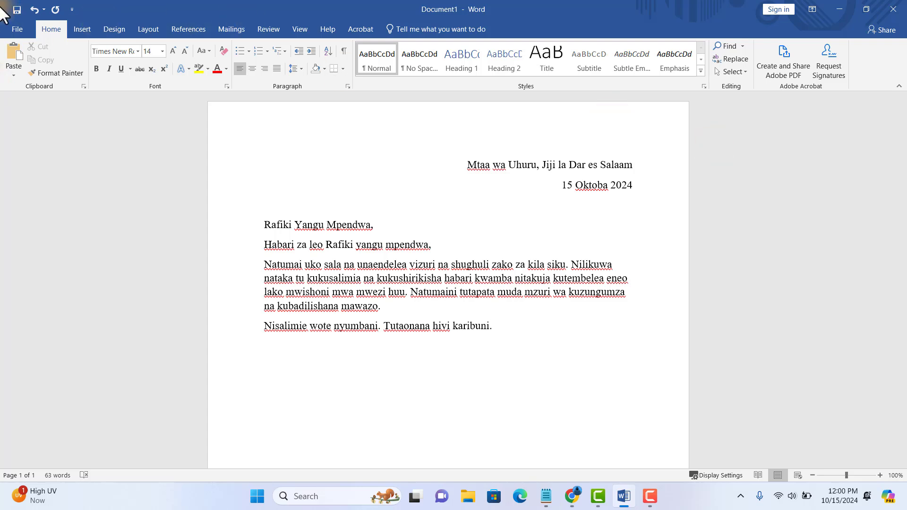
# - Add the closing 'Wako rafiki mpendwa,' with the sender's name and a full stop beneath it
pyautogui.press('Return')
pyautogui.write('Wako')
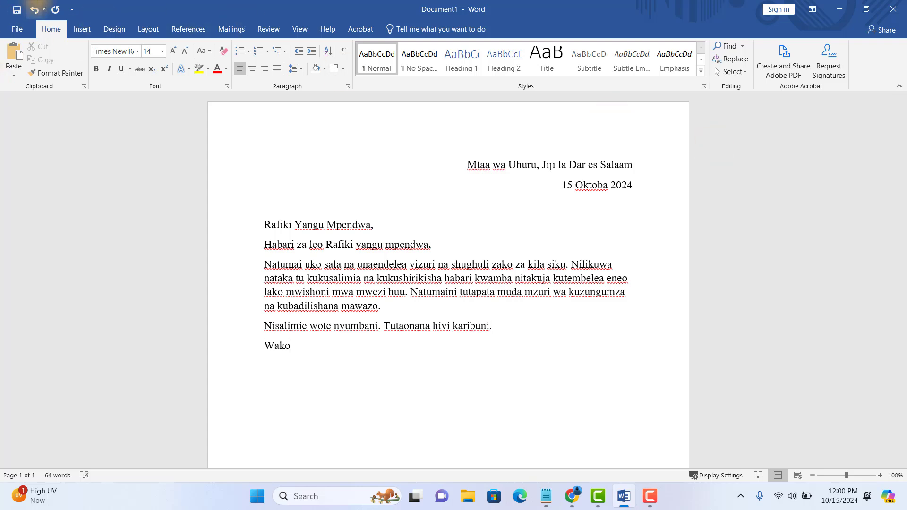
pyautogui.write(' rafiki mpendwa,')
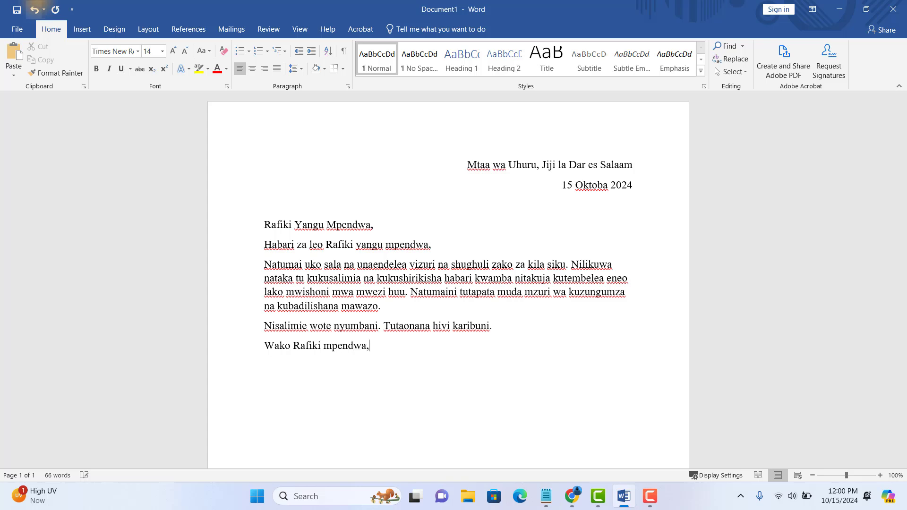
pyautogui.press('Return')
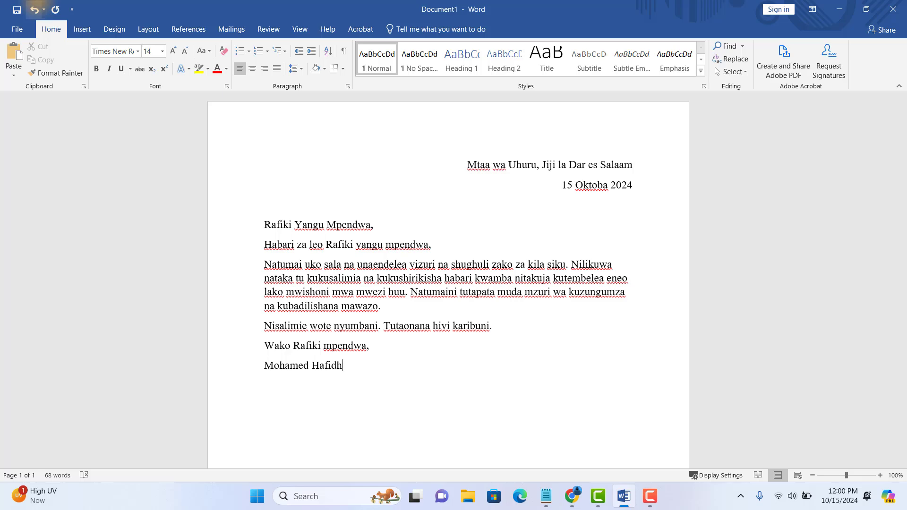
pyautogui.write('.')
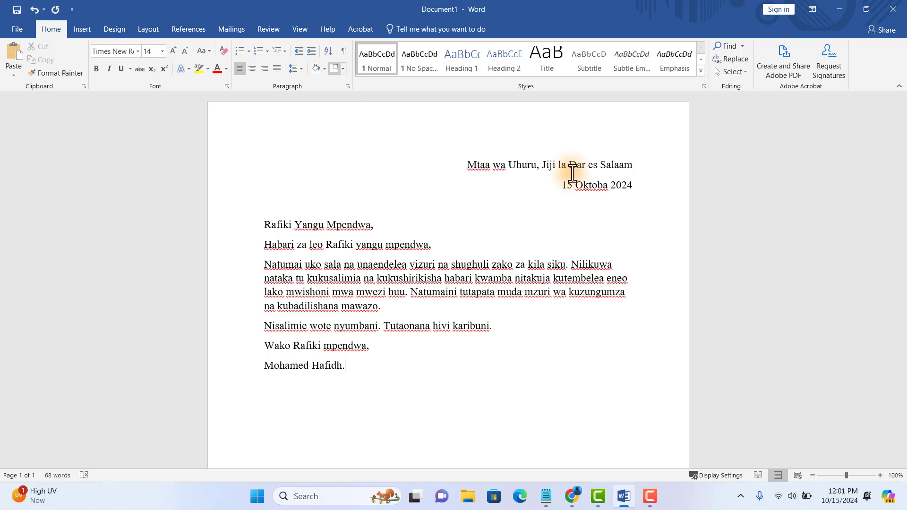